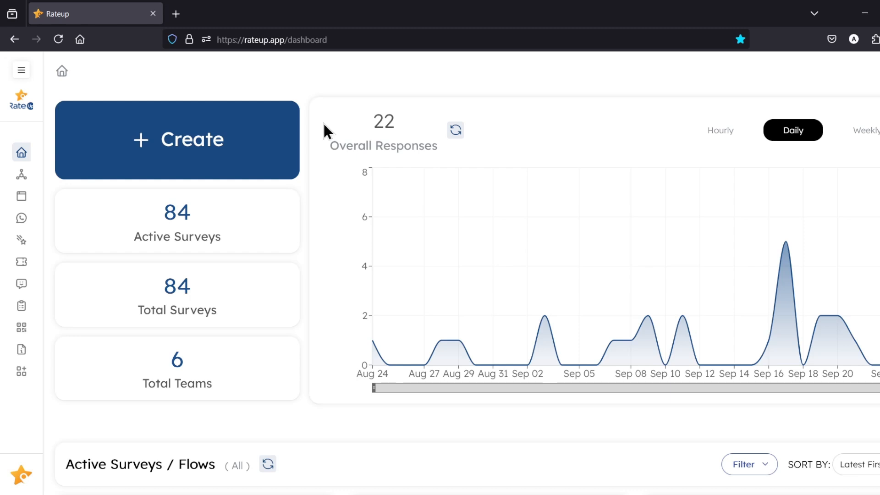
Step: Create a new web survey titled "Sample survey"
left_click(209, 143)
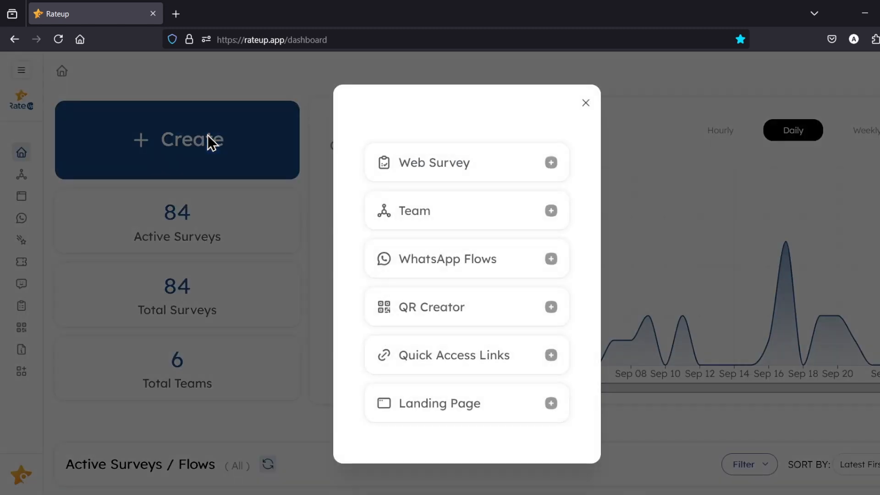
left_click(552, 163)
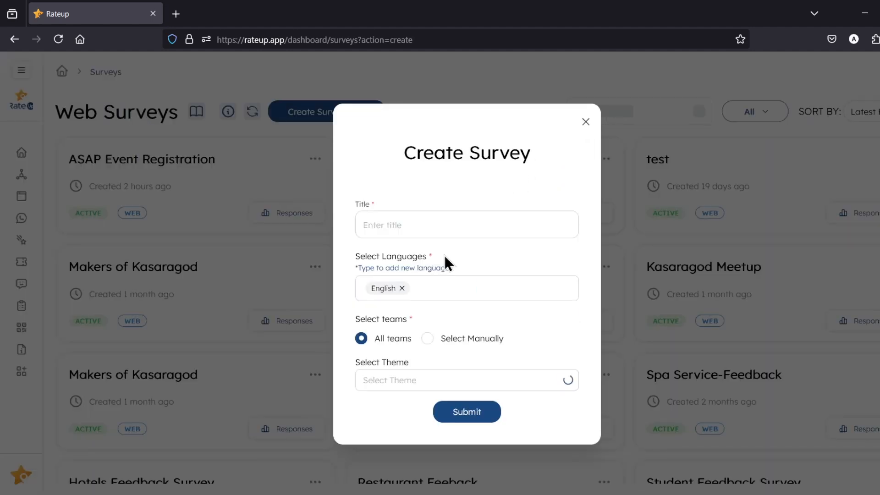
left_click(425, 221)
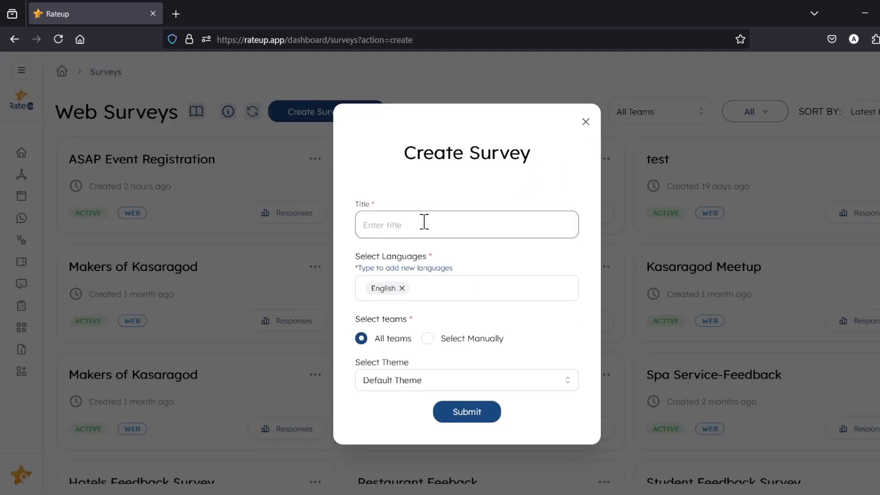
type("Sample survey")
key("Return")
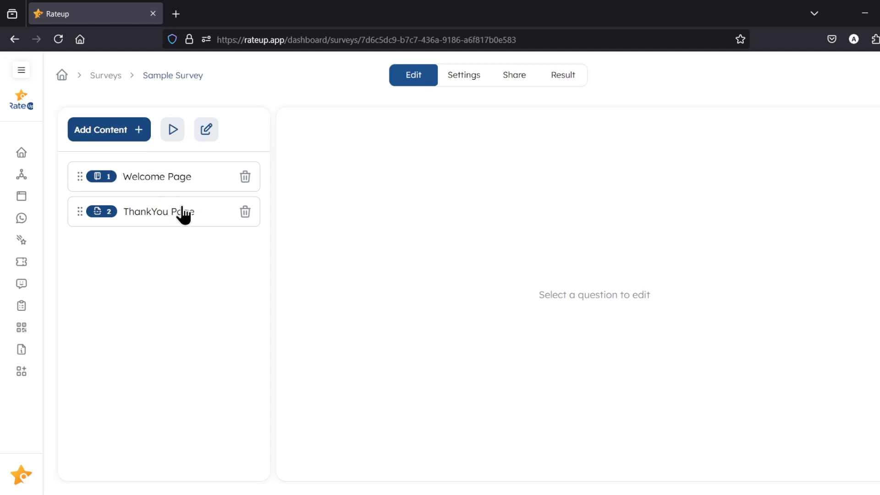
Step: Examine the default content of the survey's Welcome Page and ThankYou Page
left_click(188, 188)
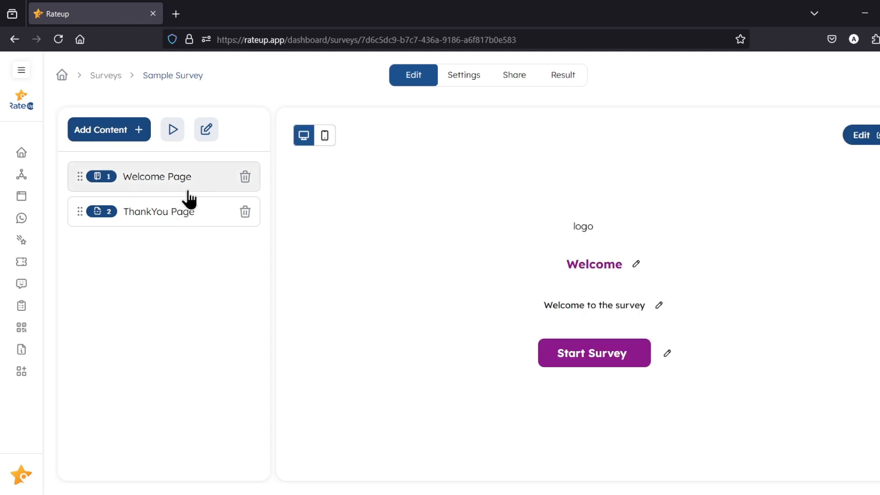
left_click(188, 212)
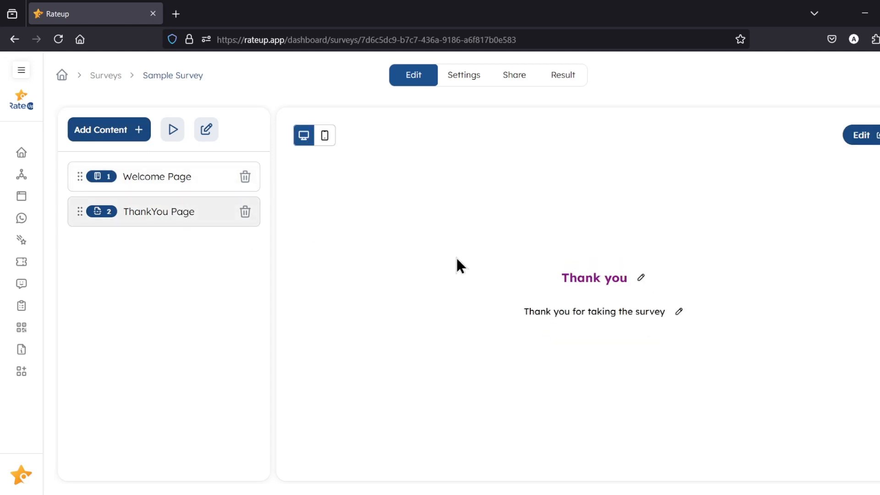
left_click(177, 188)
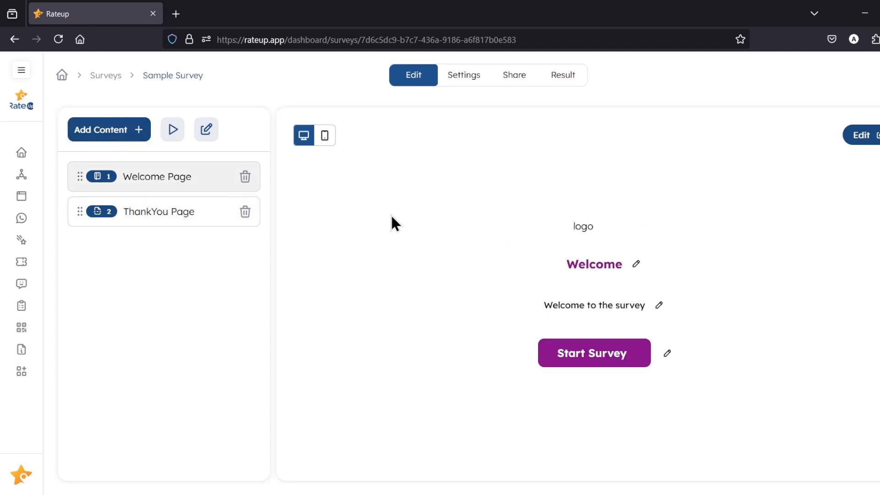
Step: Add a Rating question reading "Please rate your experience with us" and enable NPS Analytics for it
left_click(115, 136)
scroll(434, 212, "down", 2)
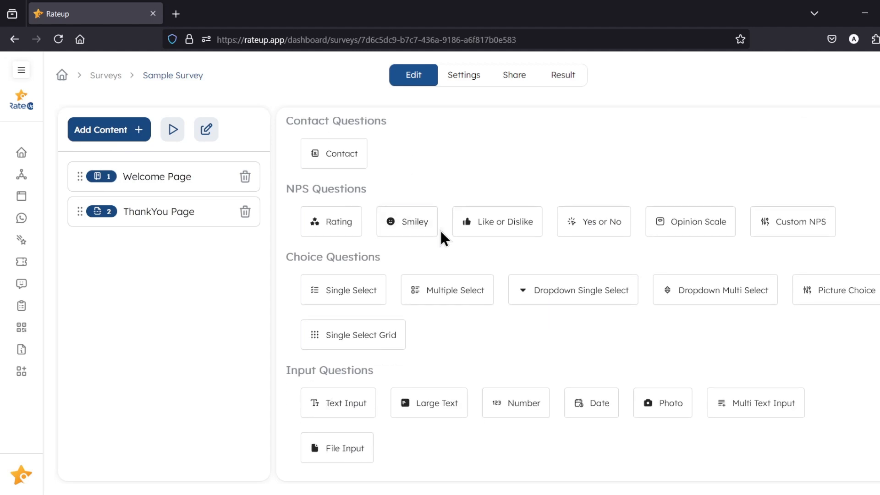
scroll(439, 221, "down", 2)
scroll(509, 278, "up", 4)
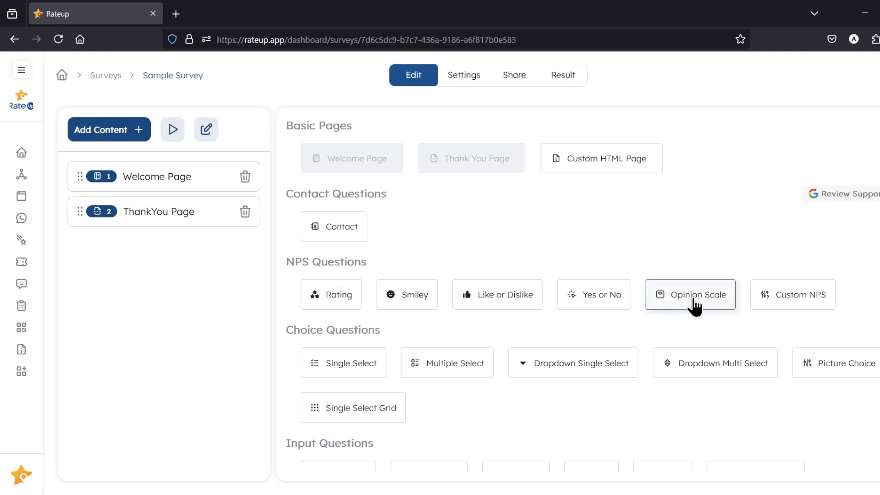
left_click(361, 297)
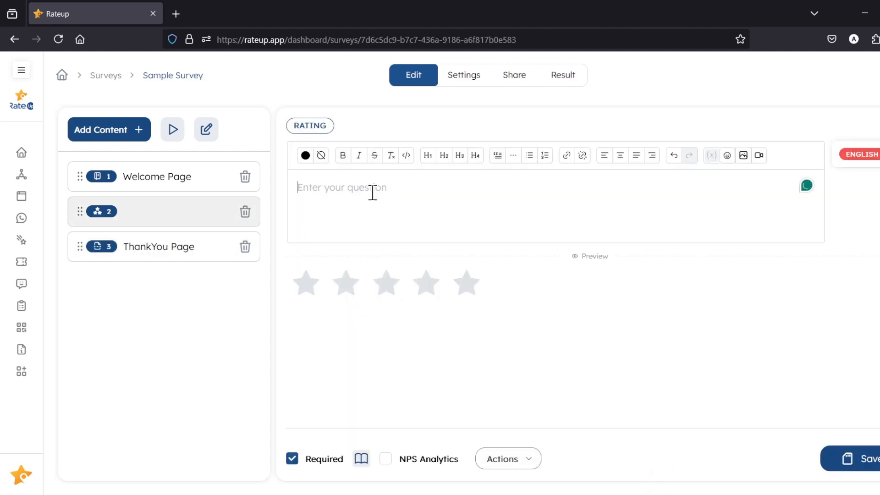
type("Please share your sh")
key("BackSpace")
key("BackSpace")
type("exper")
key("BackSpace")
key("BackSpace")
key("BackSpace")
key("BackSpace")
key("BackSpace")
key("BackSpace")
key("BackSpace")
key("BackSpace")
key("BackSpace")
key("BackSpace")
key("BackSpace")
key("BackSpace")
key("BackSpace")
key("BackSpace")
key("BackSpace")
key("BackSpace")
type("rate your experience with us")
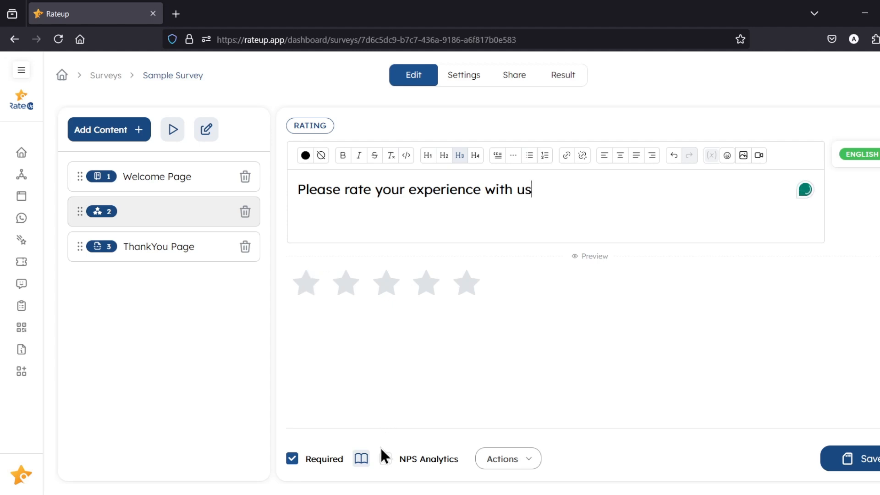
left_click(385, 458)
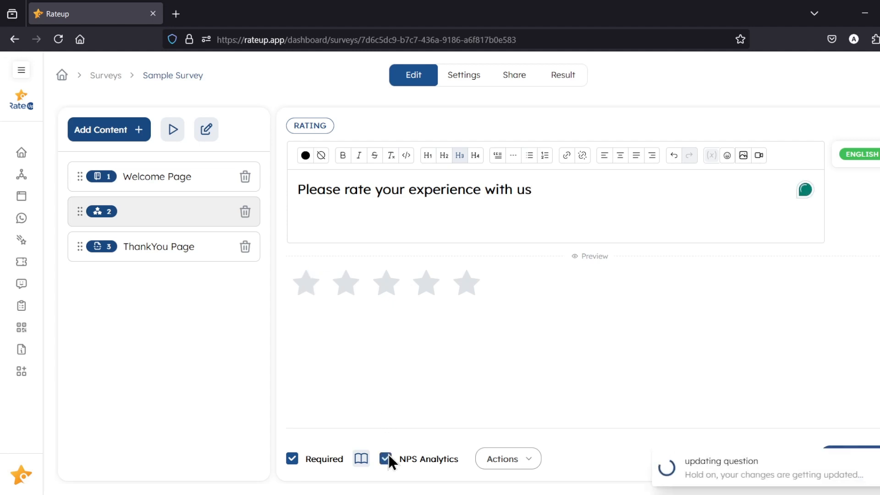
Step: Enable Google Reviews for the rating question with a minimum rating of 4 stars and save the setup
left_click(510, 460)
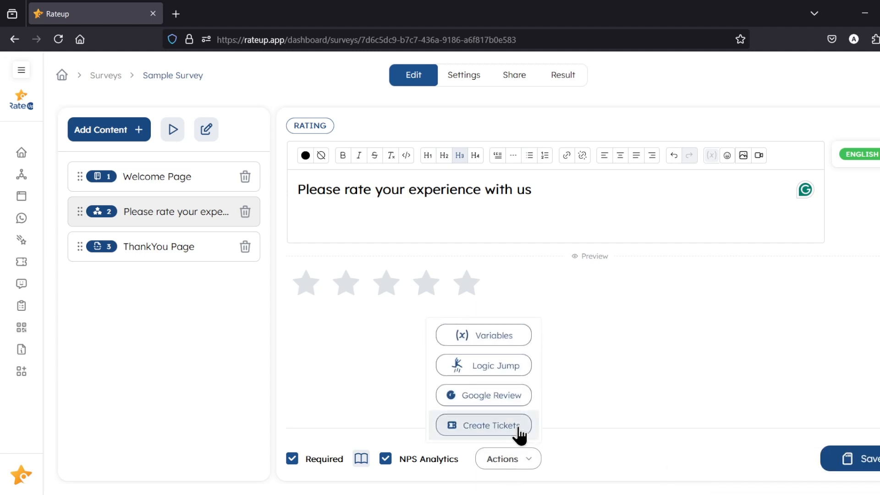
left_click(495, 403)
left_click(863, 154)
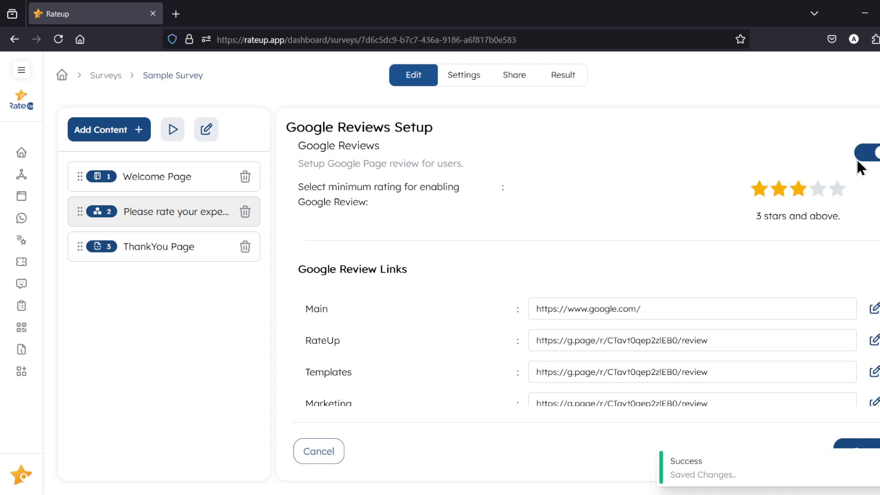
left_click(818, 195)
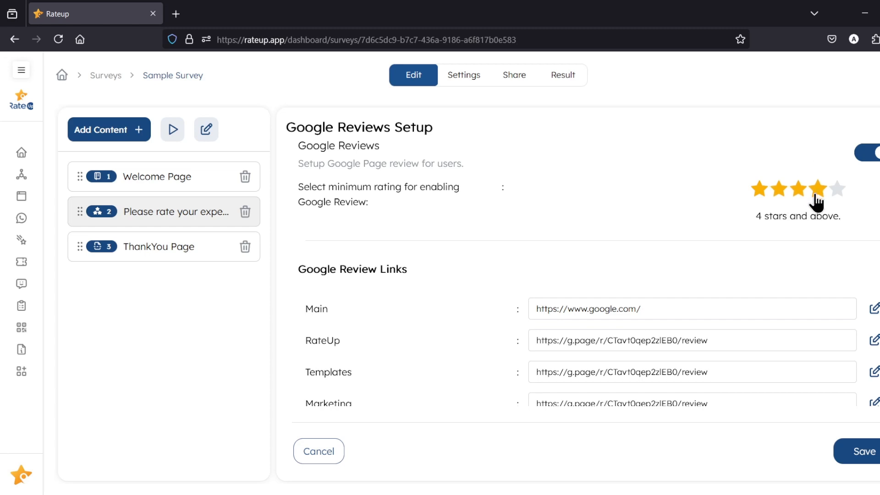
scroll(779, 216, "down", 1)
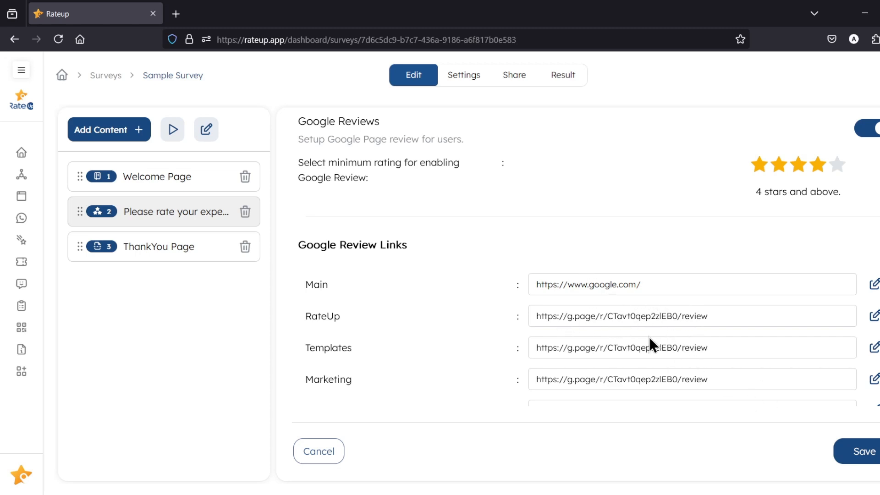
left_click(865, 454)
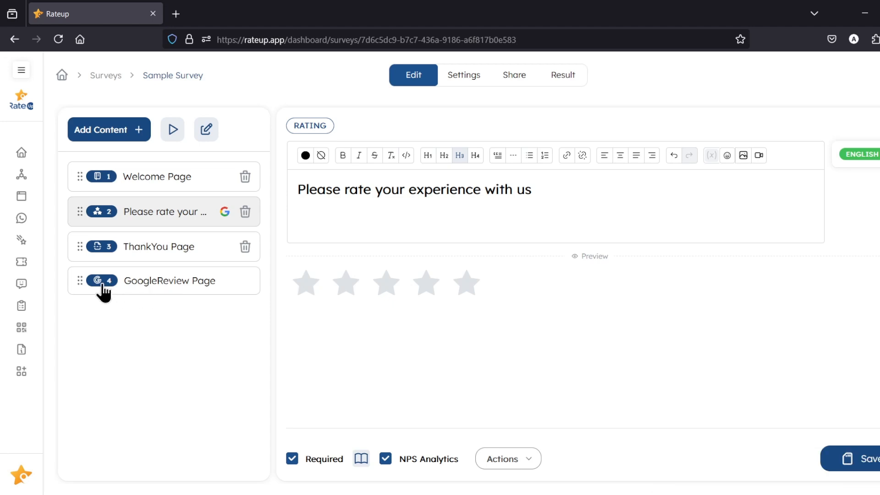
Step: Add a Text Input question reading "How can we improve your experience?" and save it
left_click(130, 132)
scroll(449, 285, "down", 3)
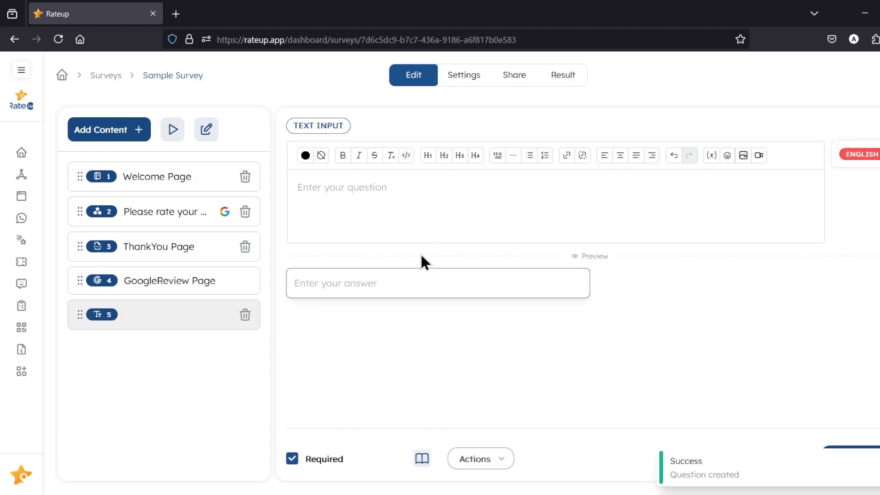
left_click(363, 187)
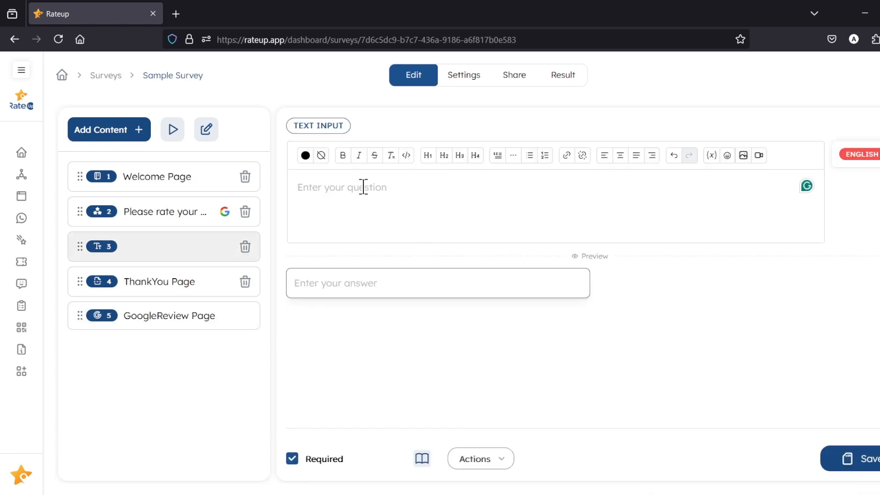
type("How can we")
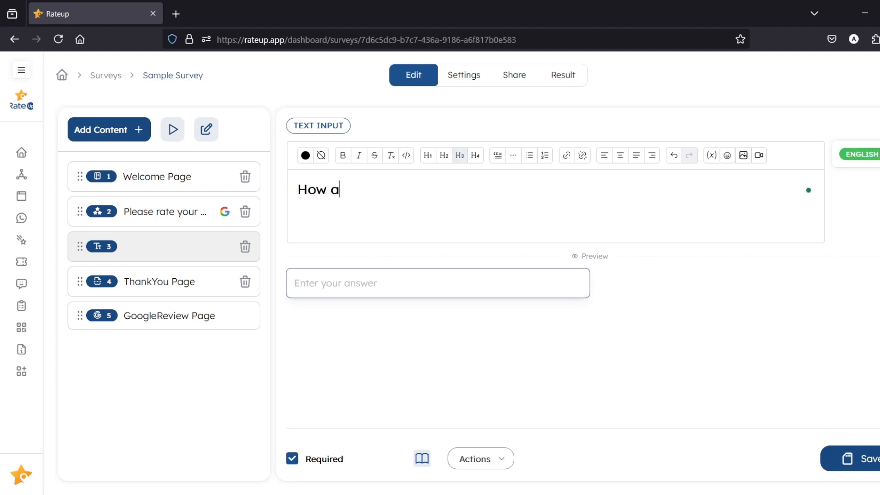
type(" impoo")
key("BackSpace")
key("BackSpace")
type("rove your e")
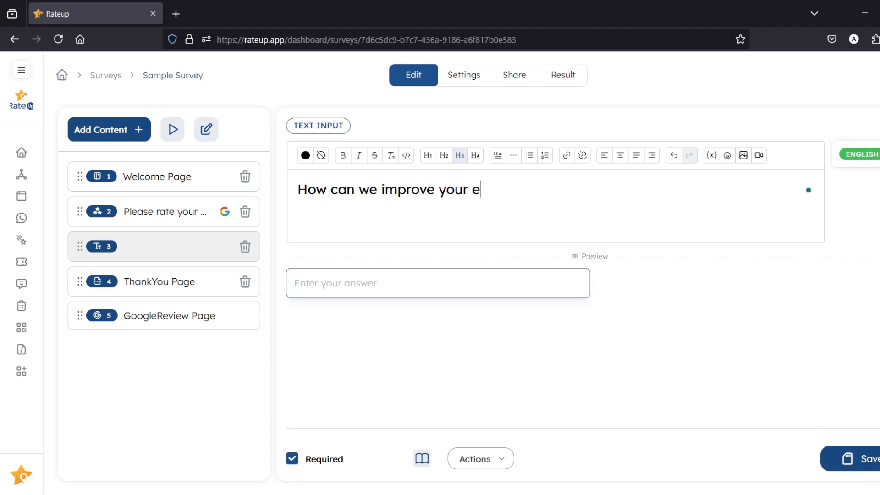
type("xperience?")
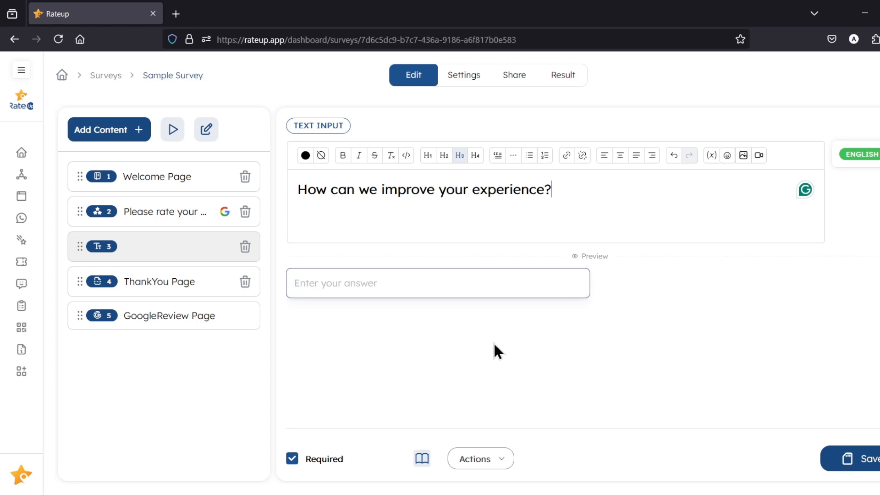
left_click(867, 464)
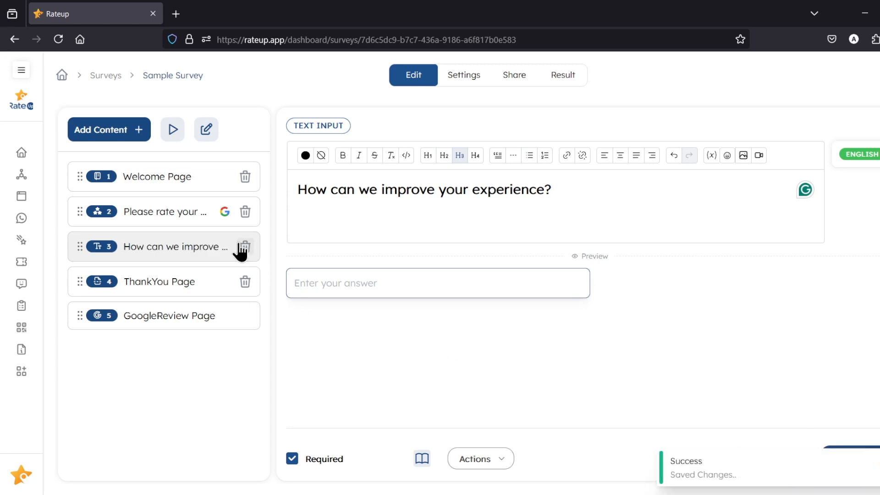
Step: Add a logic jump to the rating question that goes to the GoogleReview Page if the answer equals 4
left_click(190, 224)
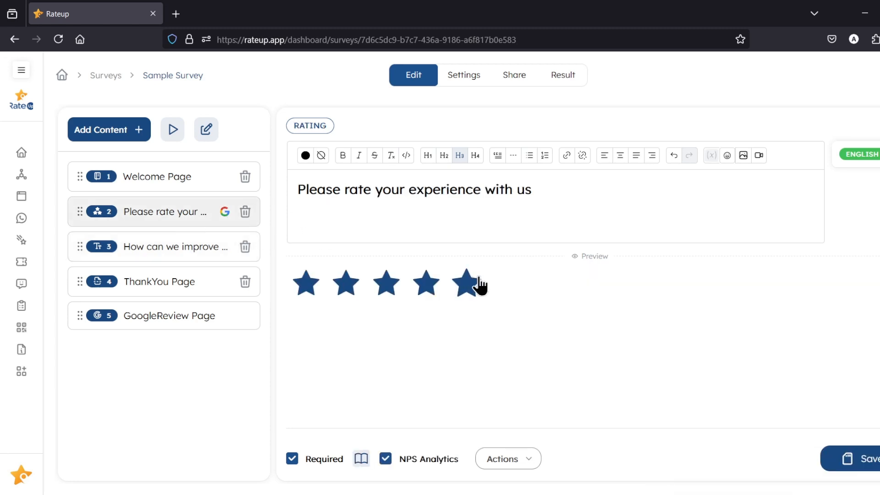
left_click(508, 466)
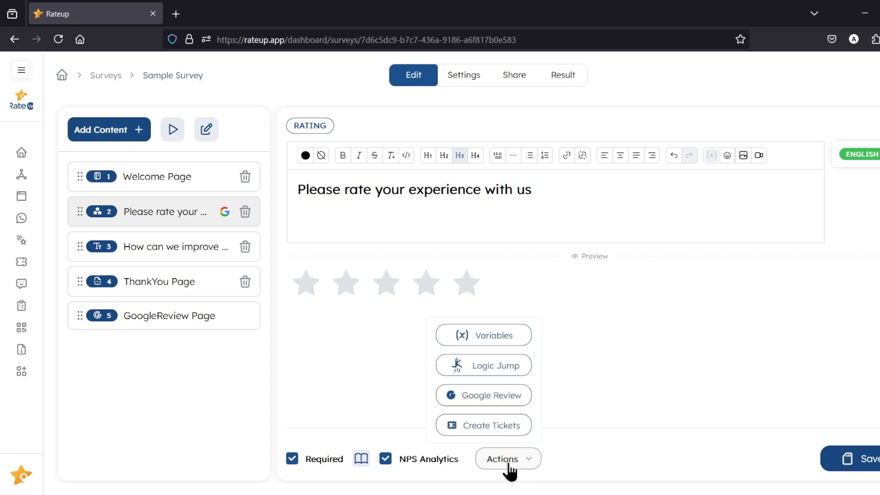
left_click(499, 372)
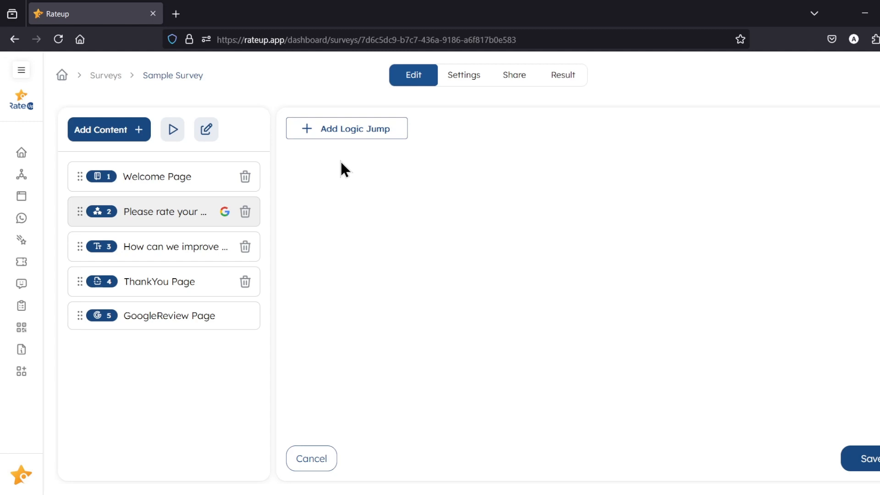
left_click(343, 133)
left_click(402, 152)
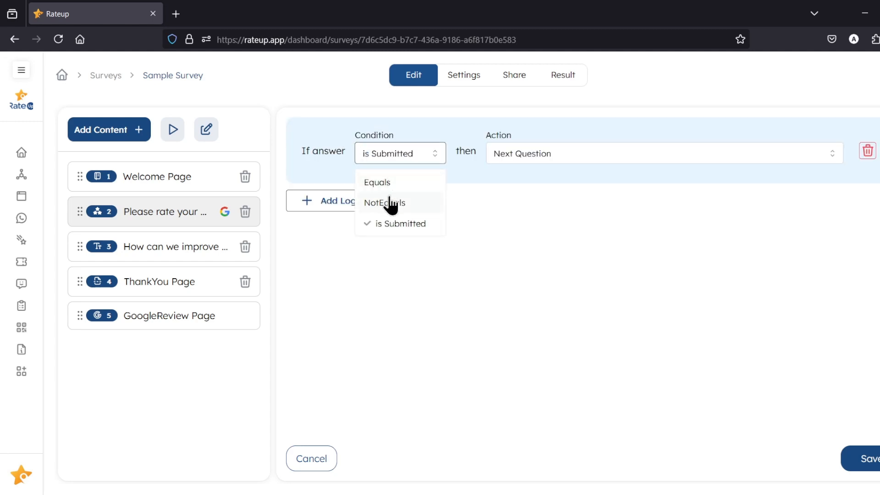
left_click(377, 182)
left_click(502, 158)
left_click(483, 244)
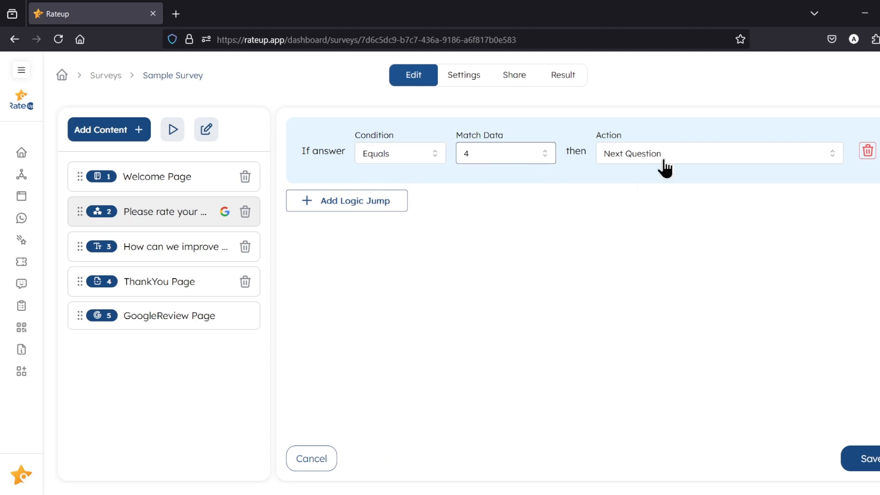
left_click(674, 158)
left_click(674, 268)
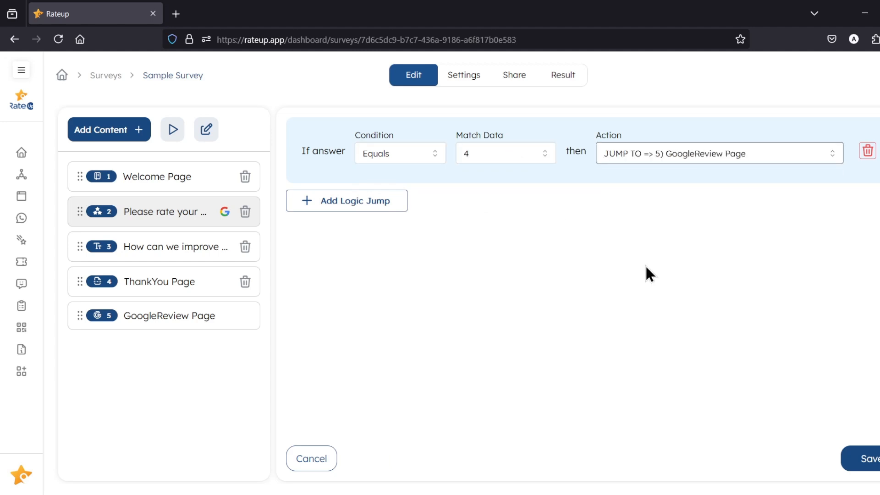
Step: Add a second logic jump to the GoogleReview Page if the answer equals 5, and save the rating question's logic
left_click(356, 206)
left_click(428, 231)
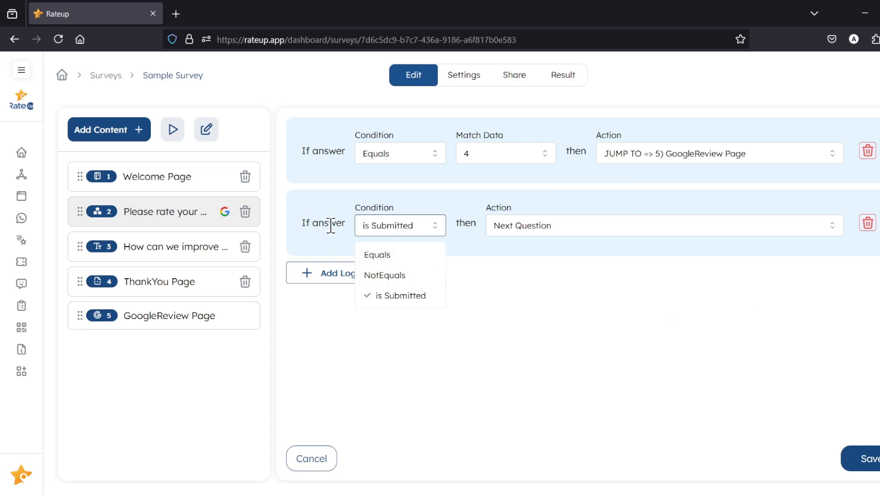
left_click(413, 256)
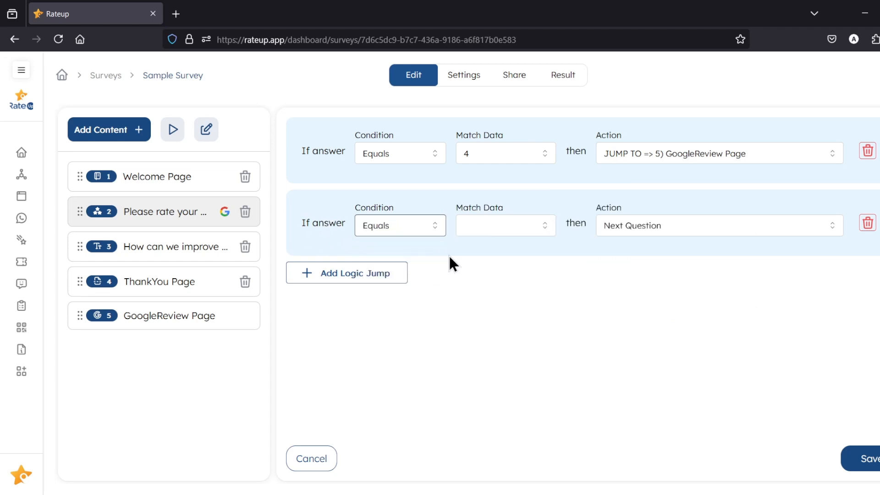
left_click(528, 234)
left_click(491, 338)
left_click(643, 233)
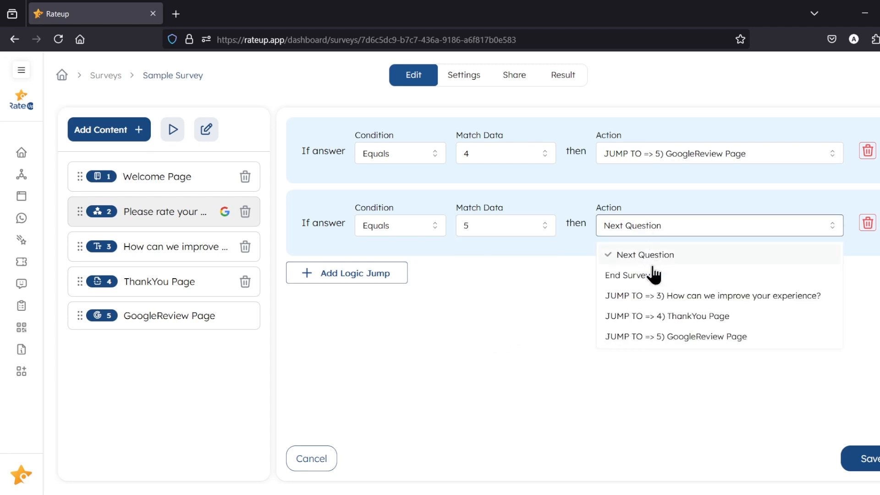
left_click(646, 338)
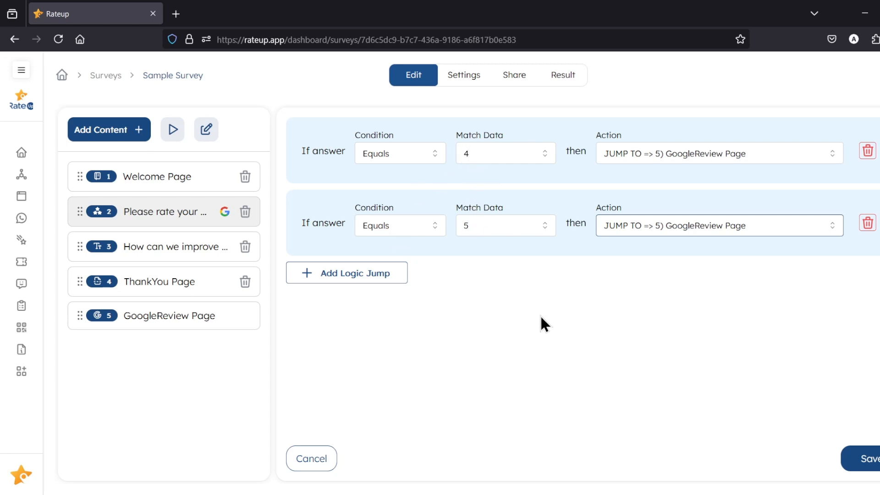
left_click(875, 464)
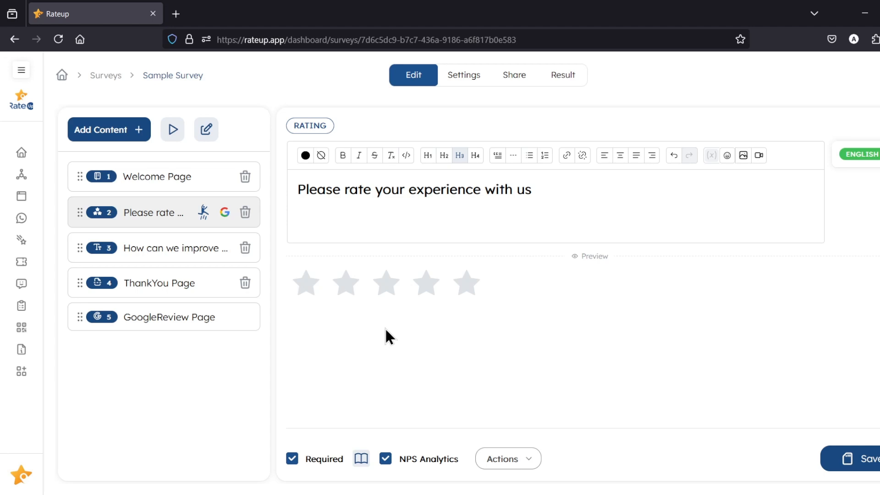
Step: Review the survey's settings, from name, languages and teams to the security and redirect options
left_click(462, 82)
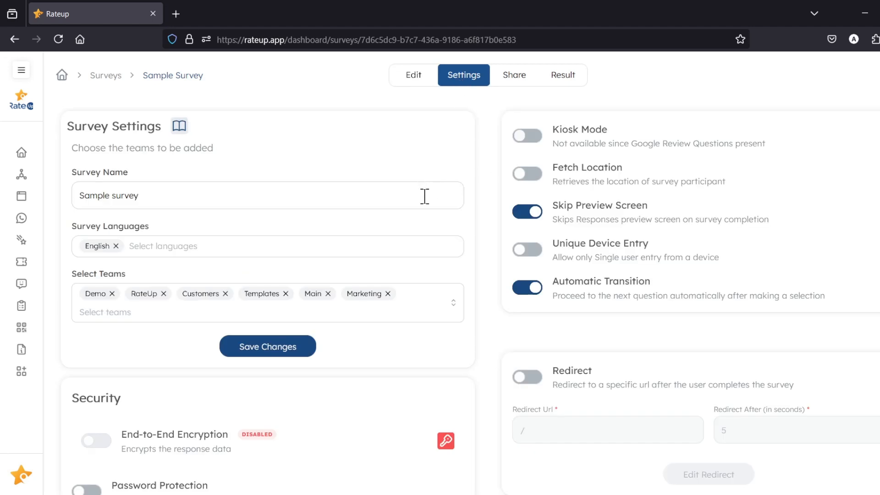
scroll(403, 267, "down", 1)
scroll(427, 207, "down", 2)
scroll(458, 119, "up", 3)
Step: Set the background color of the survey's shareable QR code to #D6A9A9
left_click(514, 82)
scroll(234, 287, "down", 3)
left_click(273, 300)
mouse_move(304, 346)
left_mouse_down()
mouse_move(364, 356)
mouse_move(428, 346)
mouse_move(387, 377)
mouse_move(335, 391)
mouse_move(295, 355)
mouse_move(303, 334)
left_mouse_up()
left_click(402, 263)
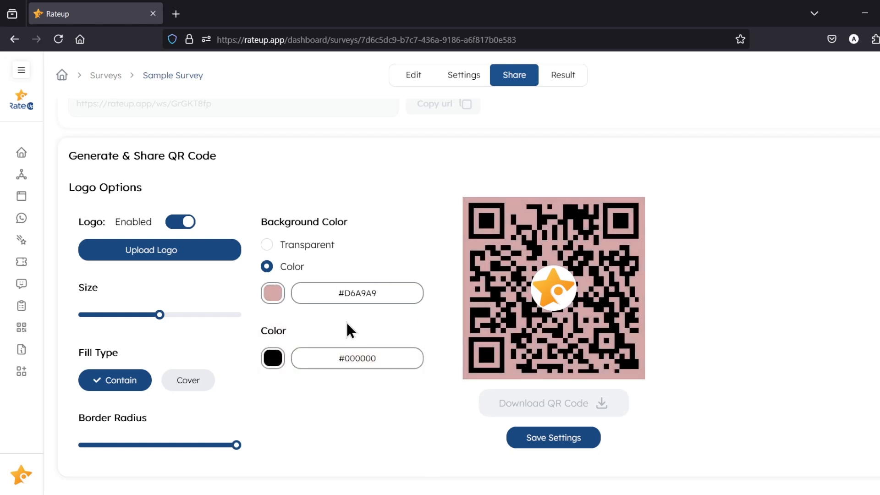
Step: Set the QR code's foreground color to the very dark red #140505
left_click(271, 357)
left_click(346, 234)
left_click_drag(359, 235, 376, 263)
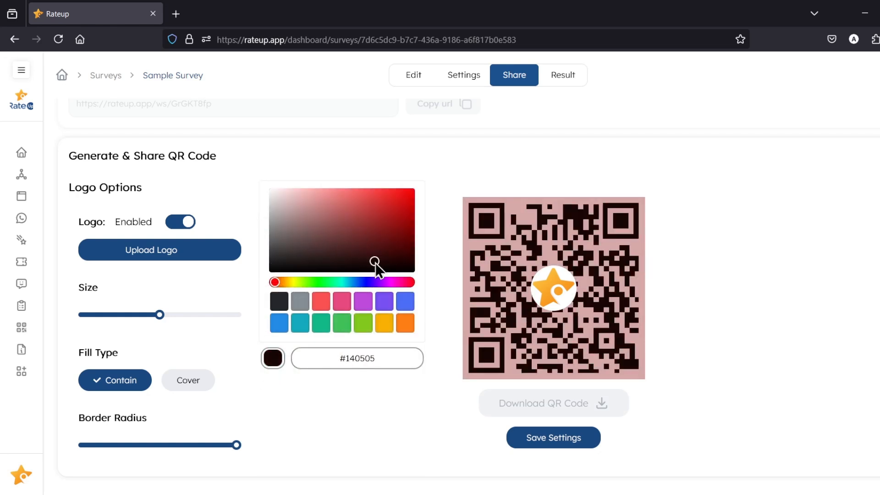
left_click(352, 431)
Step: Use Rateup_Logo.png as the QR code logo at maximum size with a border radius of about 70%, and save the settings
left_click(161, 250)
double_click(193, 200)
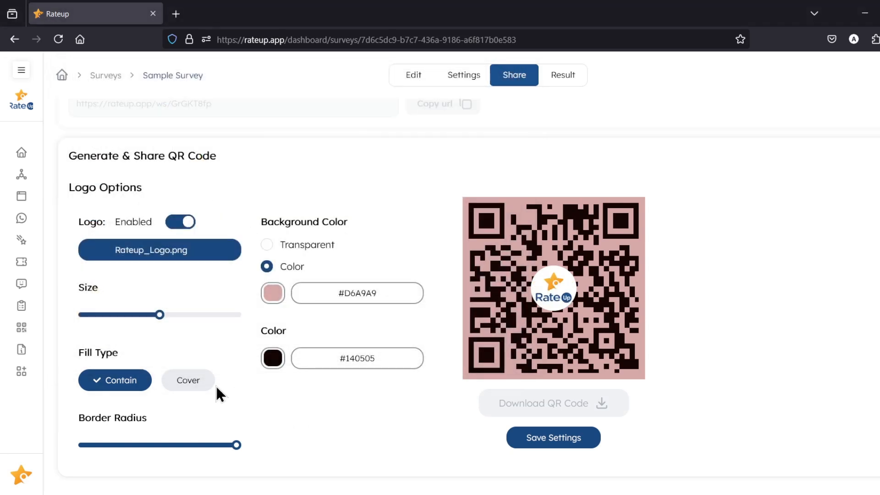
left_click_drag(161, 316, 241, 325)
left_click_drag(236, 445, 194, 455)
left_click(570, 438)
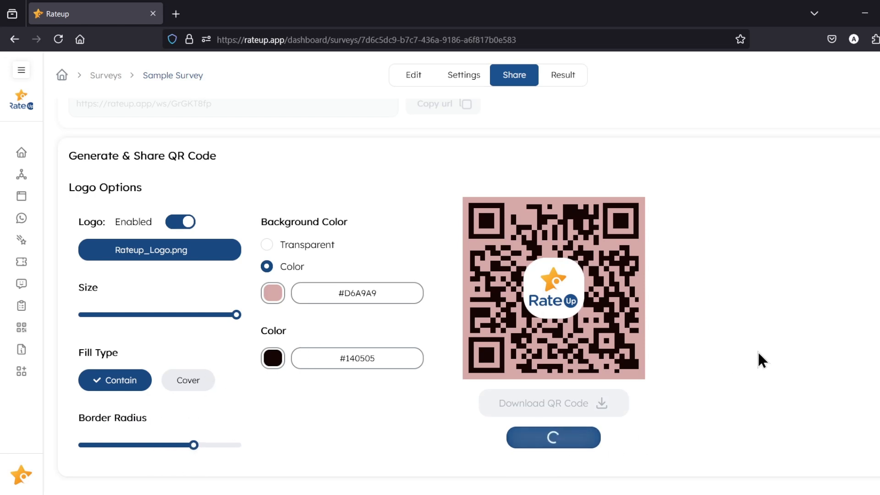
Step: Publish the survey immediately with no expiry date
scroll(728, 348, "up", 4)
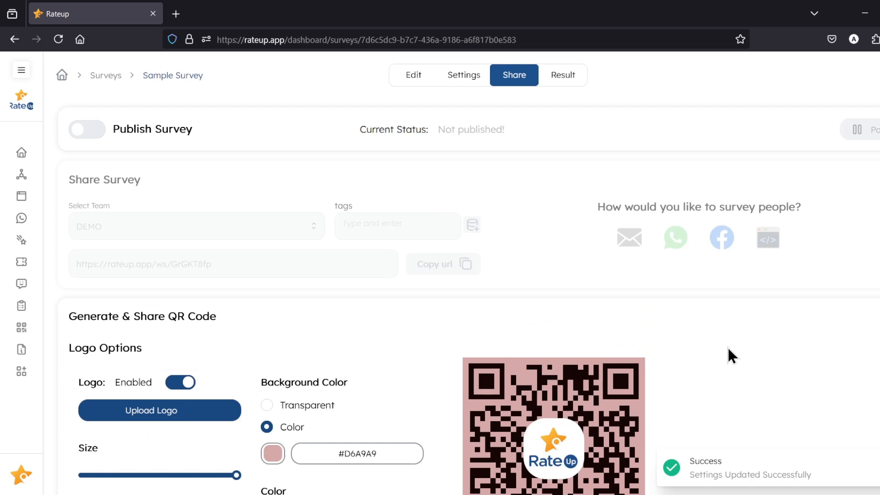
left_click(78, 130)
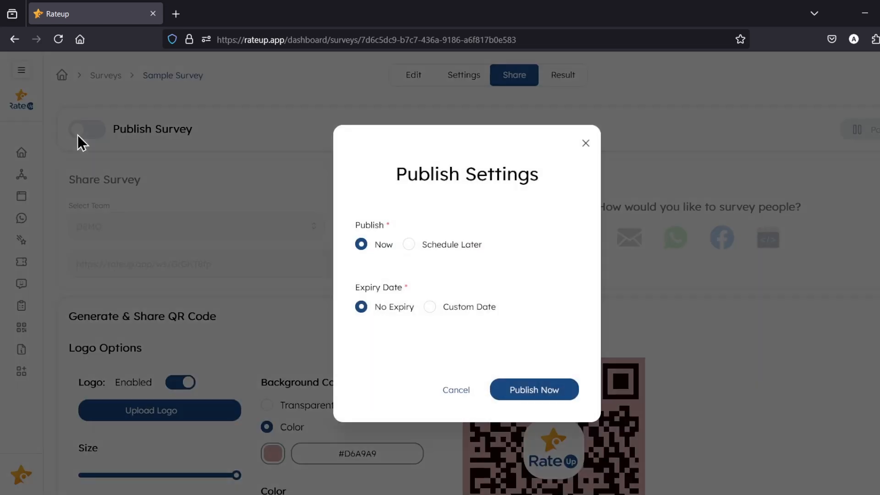
left_click(542, 392)
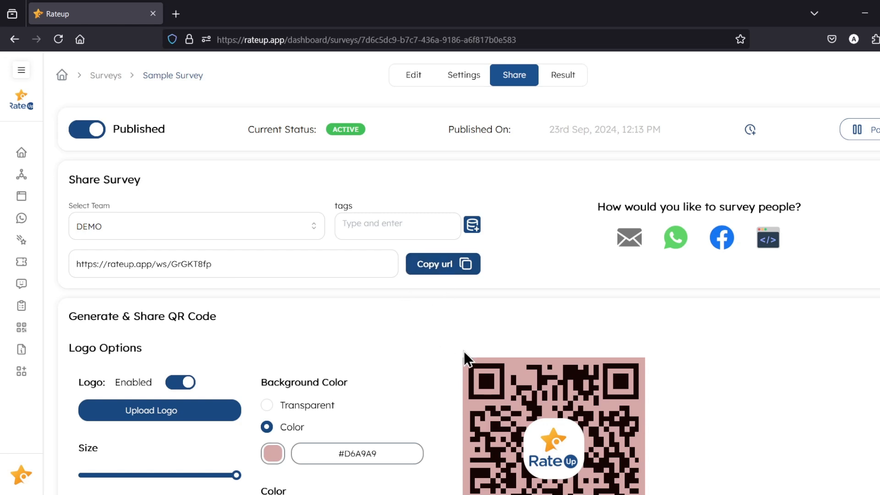
Step: Copy the published survey's URL and open it in a new browser tab
scroll(466, 357, "down", 2)
scroll(387, 243, "up", 2)
left_click(431, 269)
left_click(175, 14)
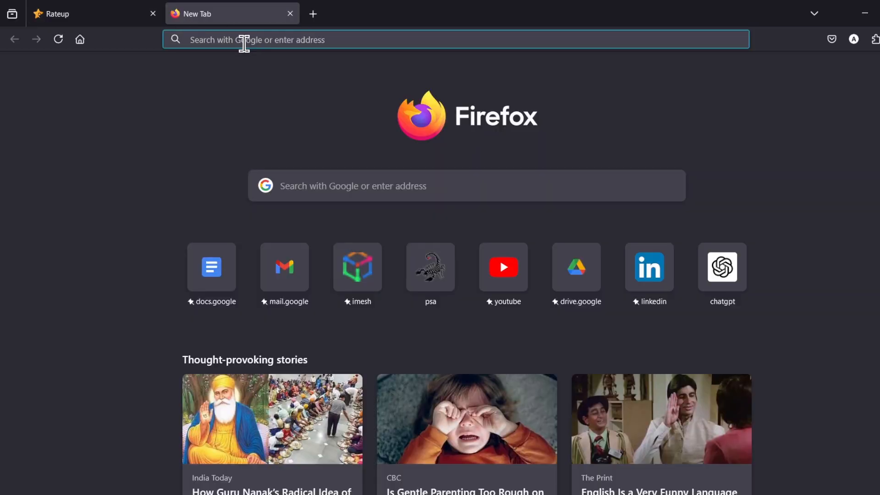
key("ctrl+v")
key("Return")
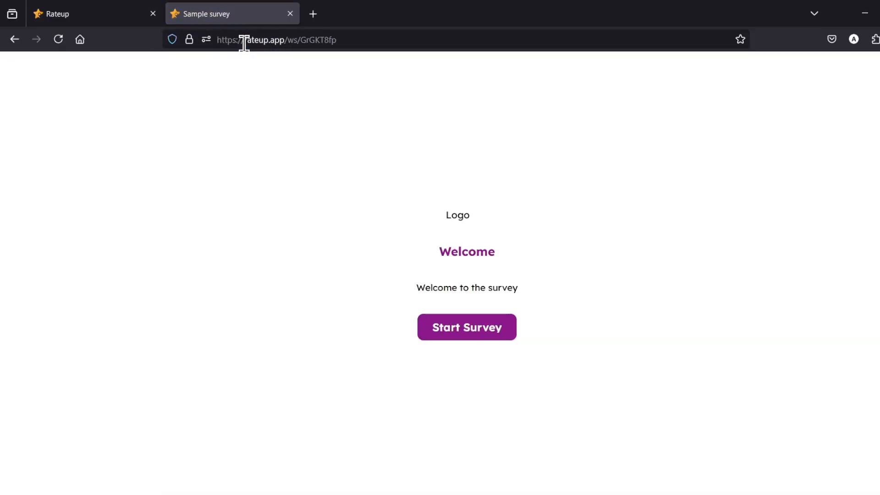
Step: Take the survey with a 2-star rating, answer "Increase product quality" to the improvement question, and submit it
left_click(464, 334)
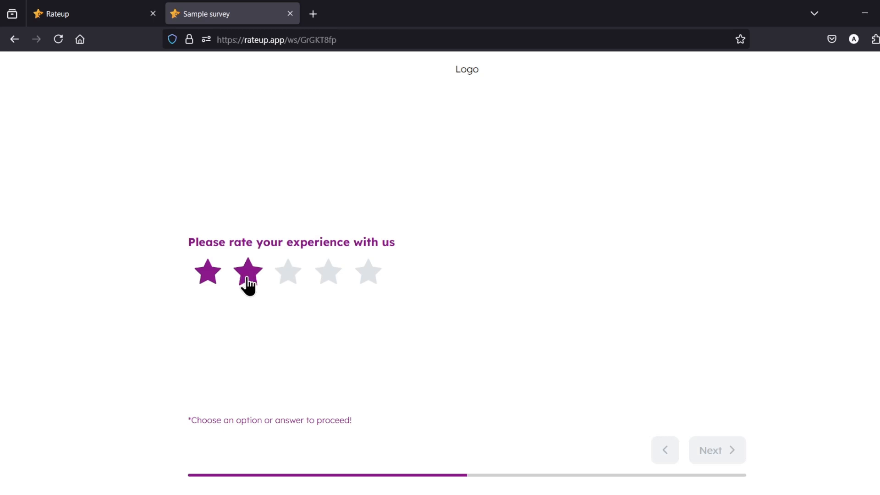
left_click(288, 274)
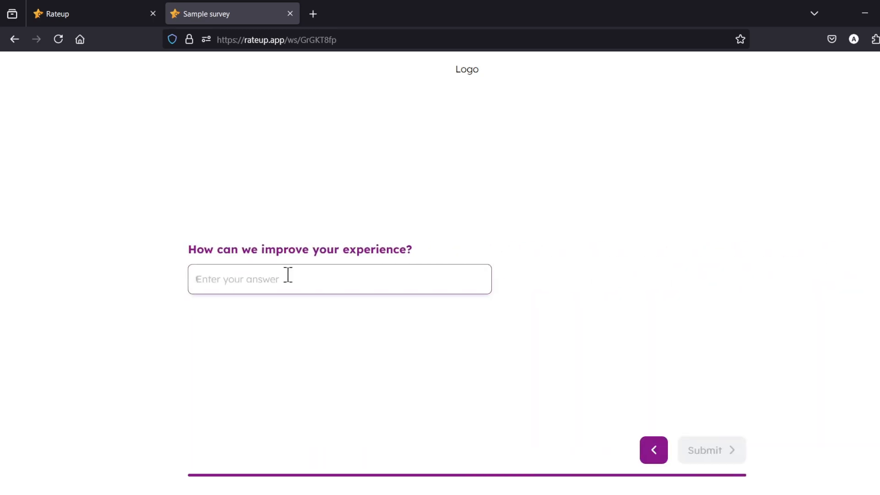
type("Im")
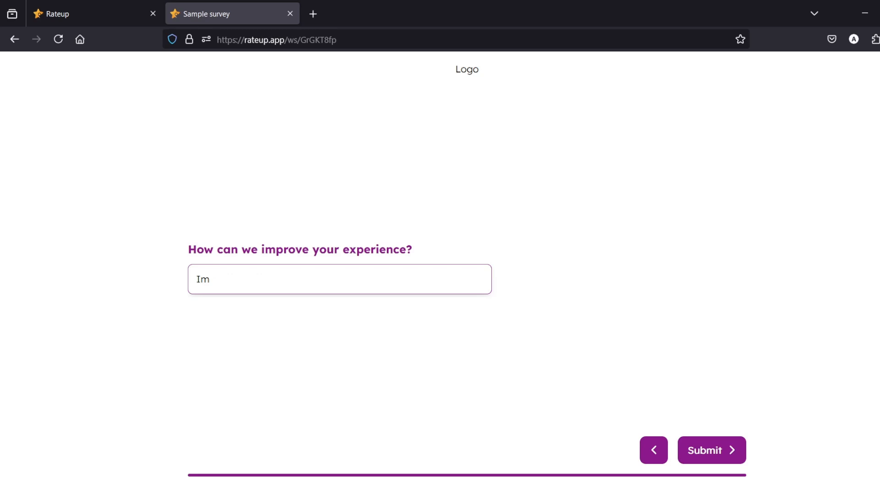
key("BackSpace")
type("ncrease product quality")
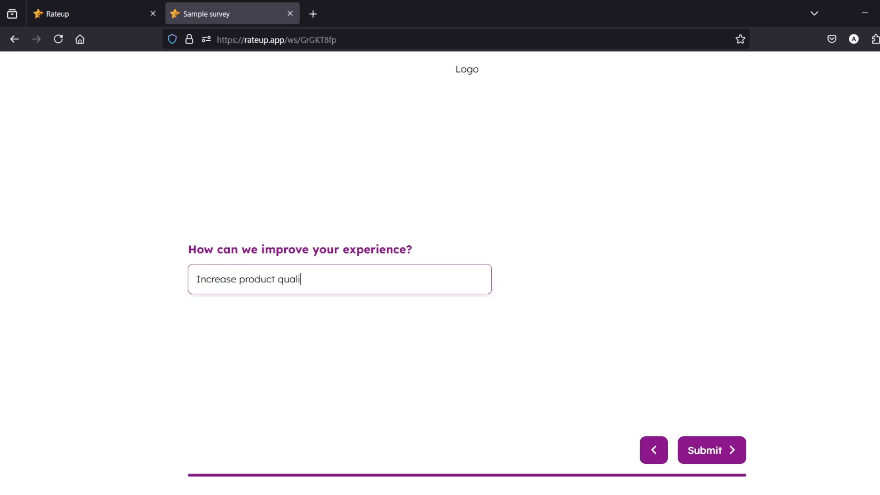
left_click(728, 456)
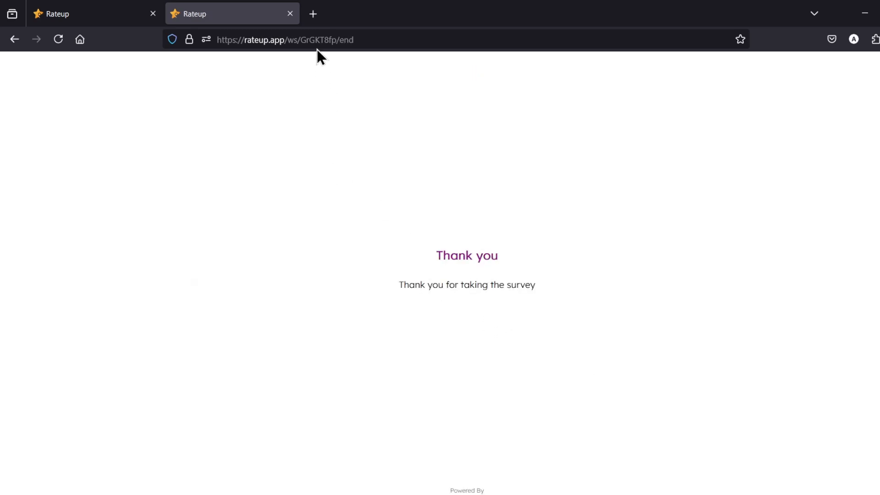
Step: Reopen the survey from the copied URL and give a 4-star rating
left_click(322, 37)
key("ctrl+v")
key("Return")
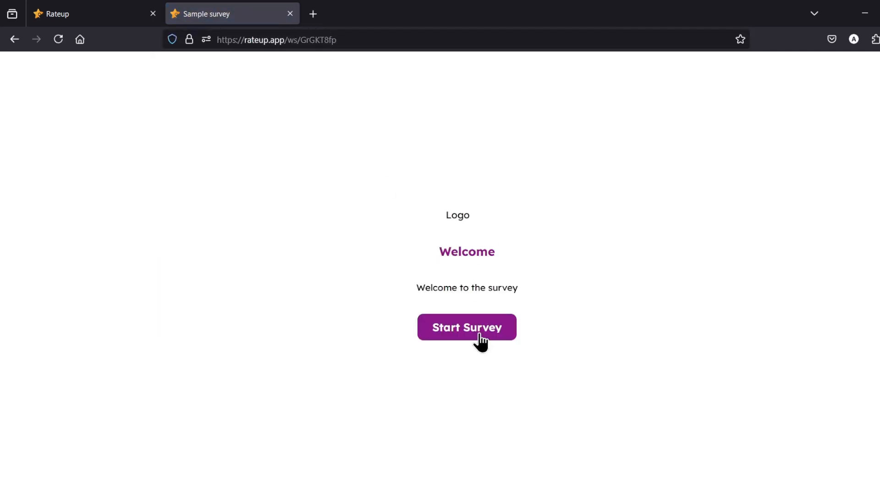
left_click(480, 337)
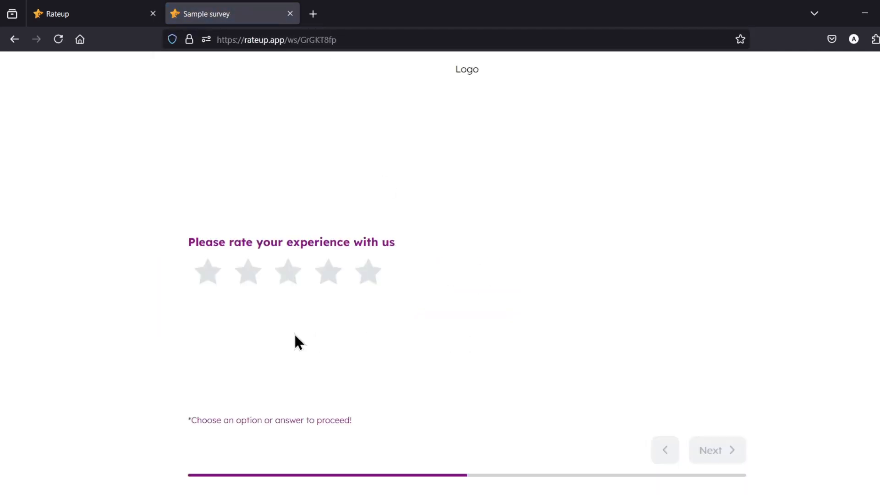
left_click(326, 275)
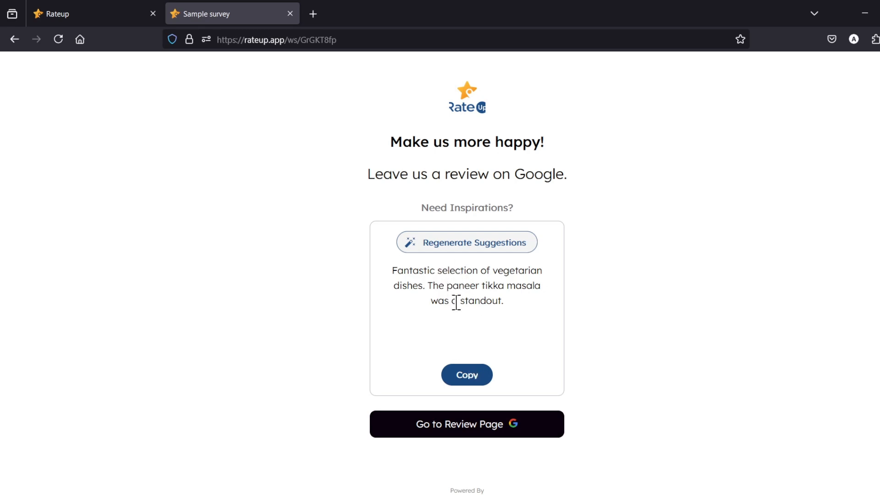
Step: Regenerate the review suggestion three times, copy the last one, and continue to the Google review page
left_click(473, 255)
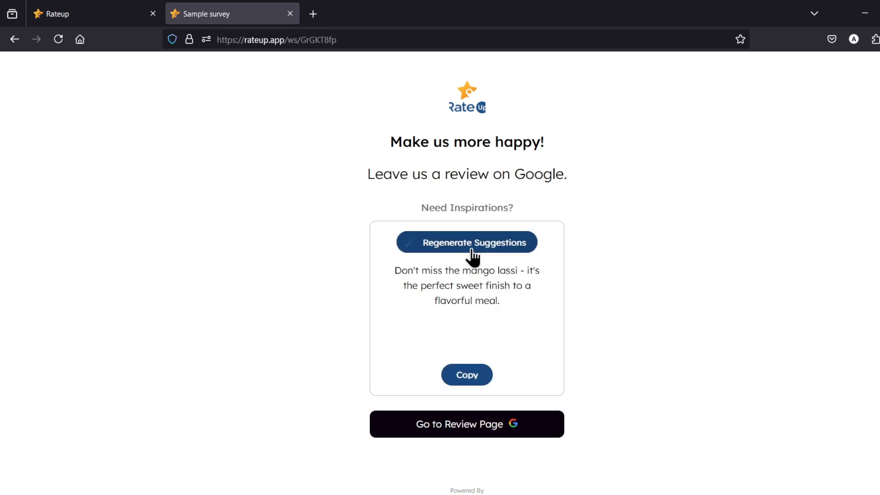
left_click(472, 252)
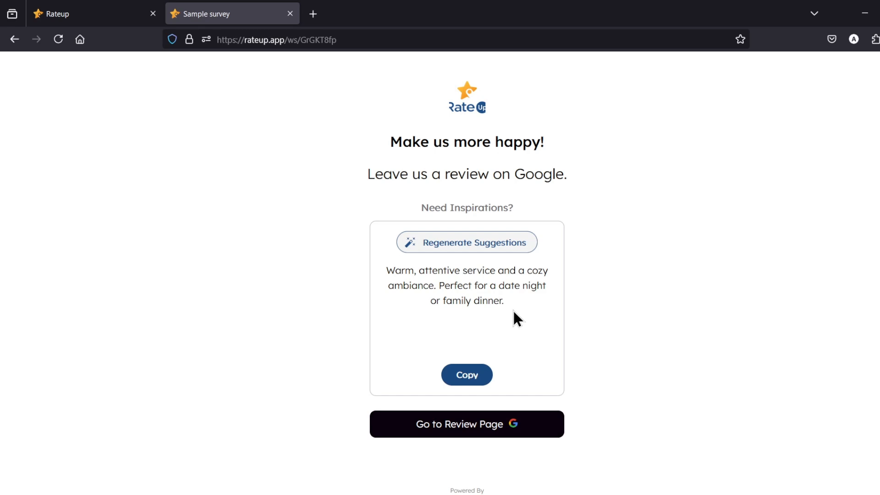
left_click(454, 250)
left_click(468, 379)
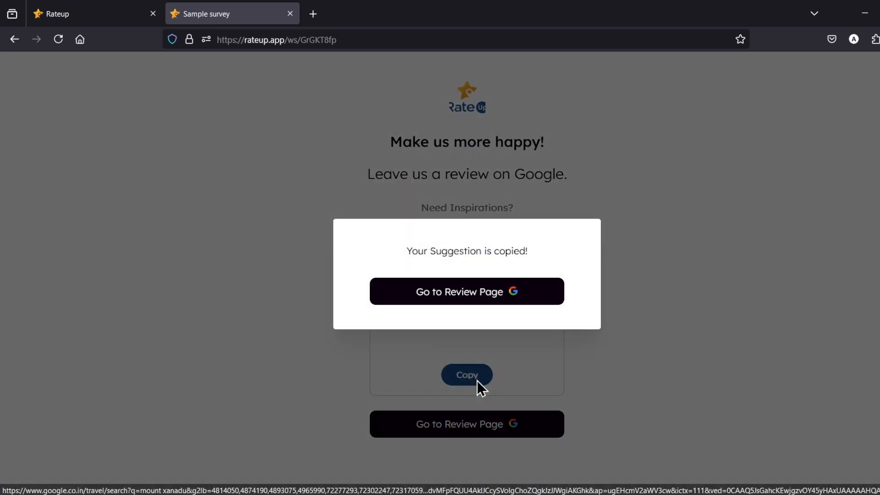
left_click(489, 297)
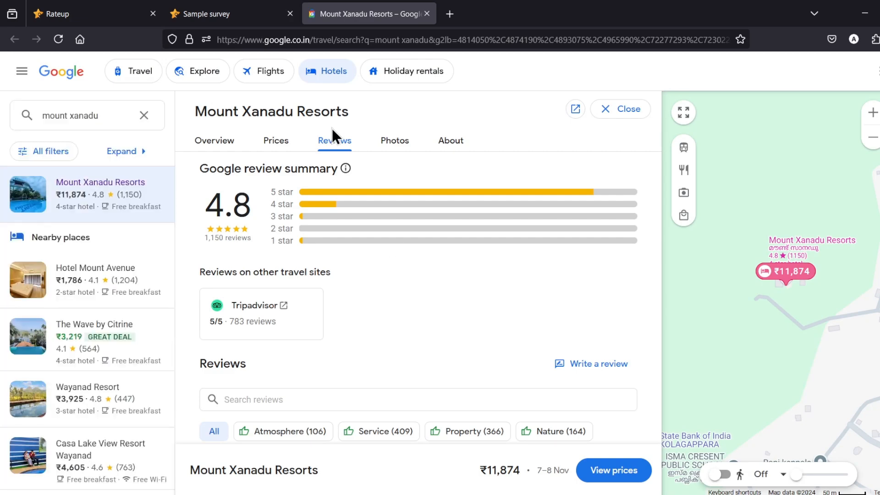
Step: Paste the copied suggestion into a new Google review for Mount Xanadu Resorts and discard the review
left_click(595, 365)
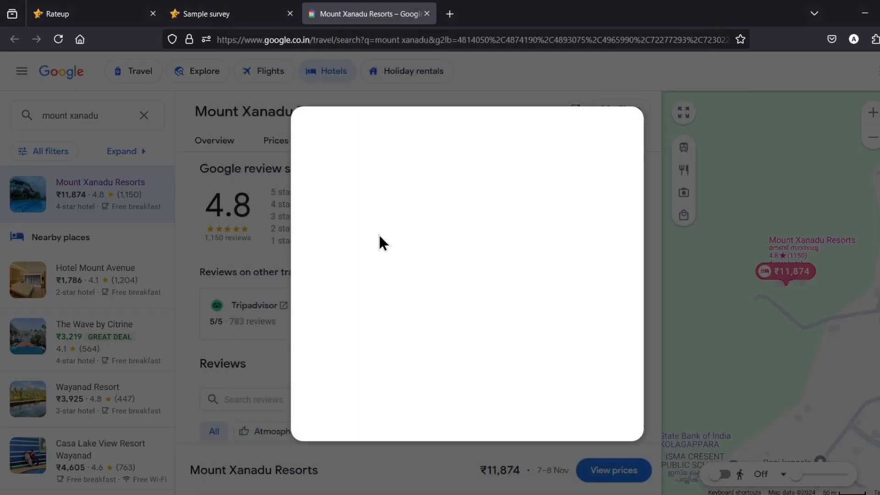
left_click(610, 421)
left_click(409, 358)
key("ctrl+v")
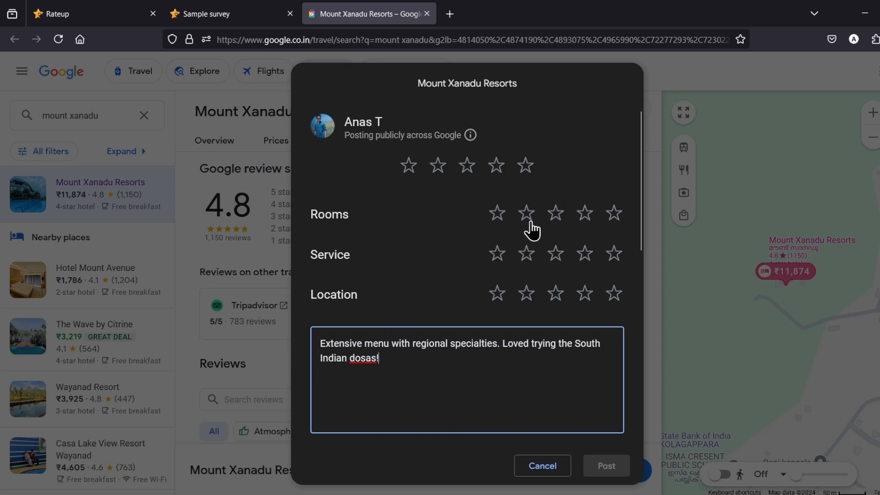
left_click(553, 469)
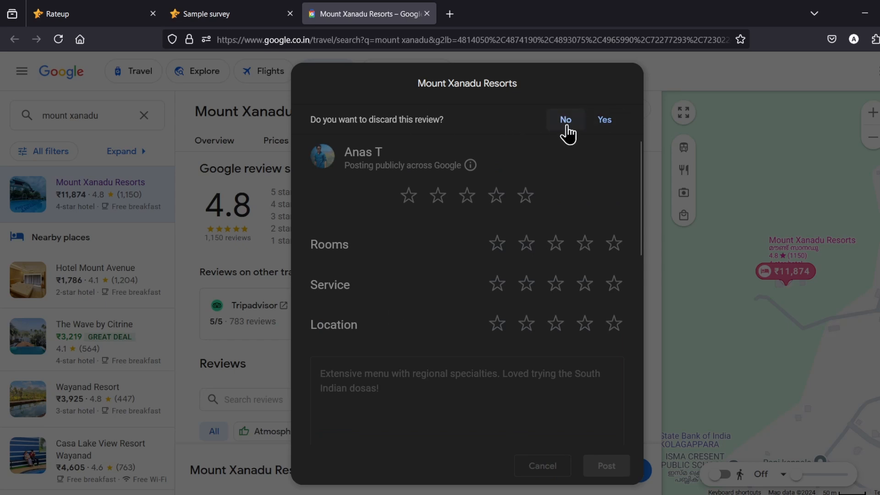
left_click(605, 121)
Step: Return to the survey dashboard and examine the results overview with user stats, traffic map and overall responses chart
left_click(228, 14)
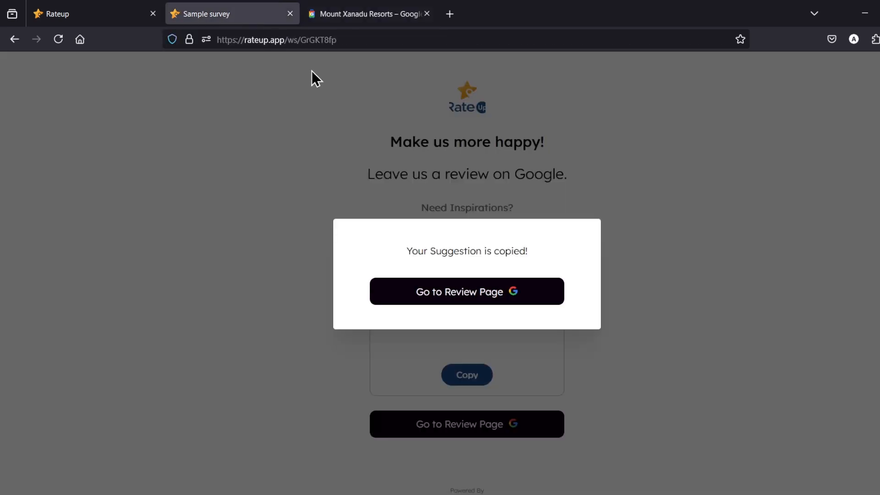
left_click(95, 13)
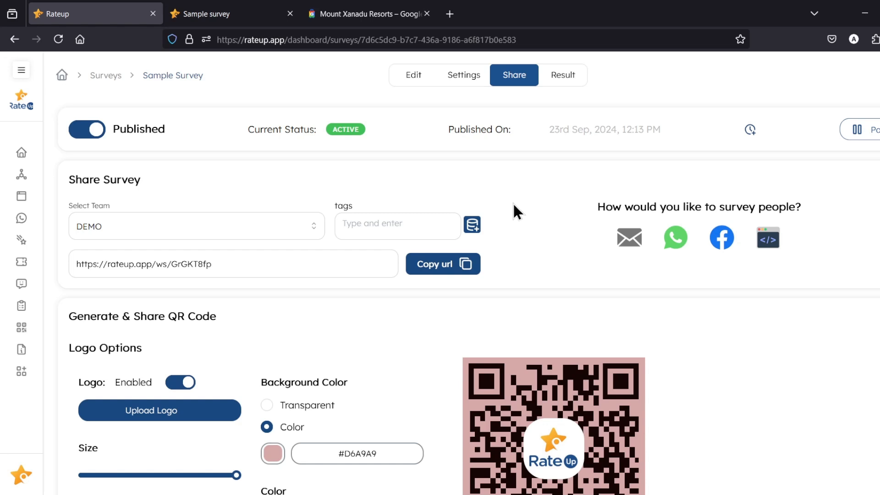
left_click(563, 76)
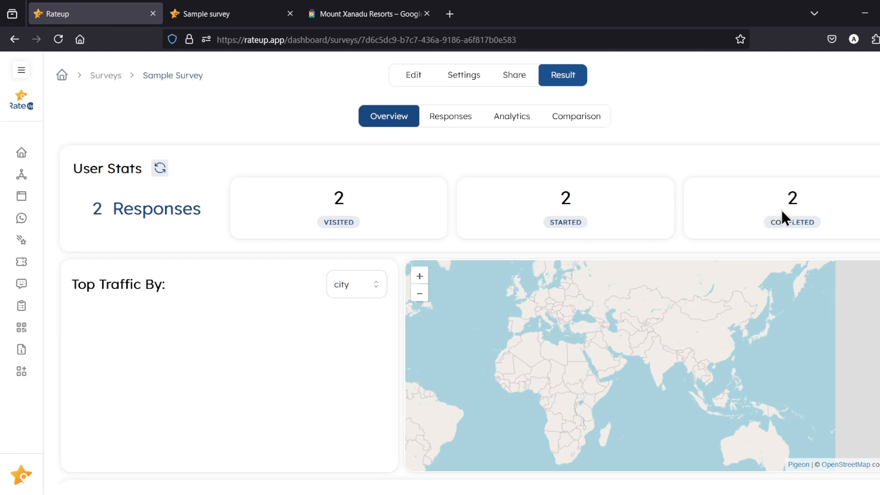
scroll(350, 331, "down", 1)
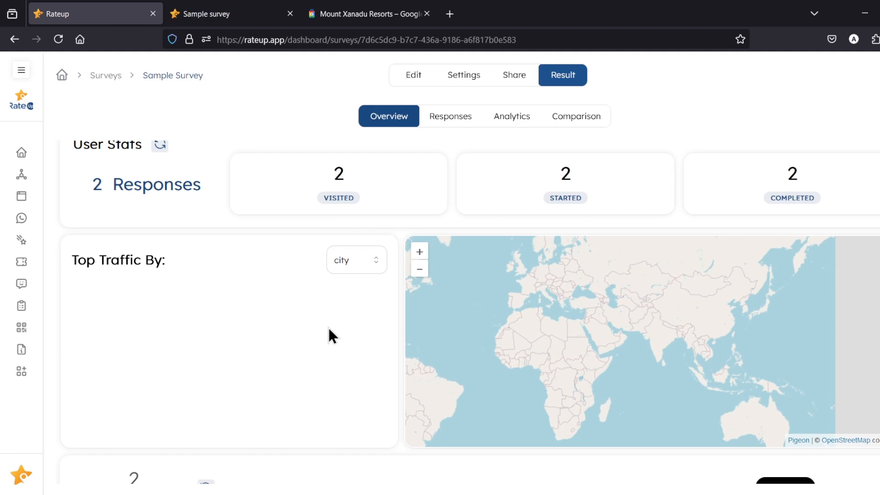
scroll(328, 328, "down", 6)
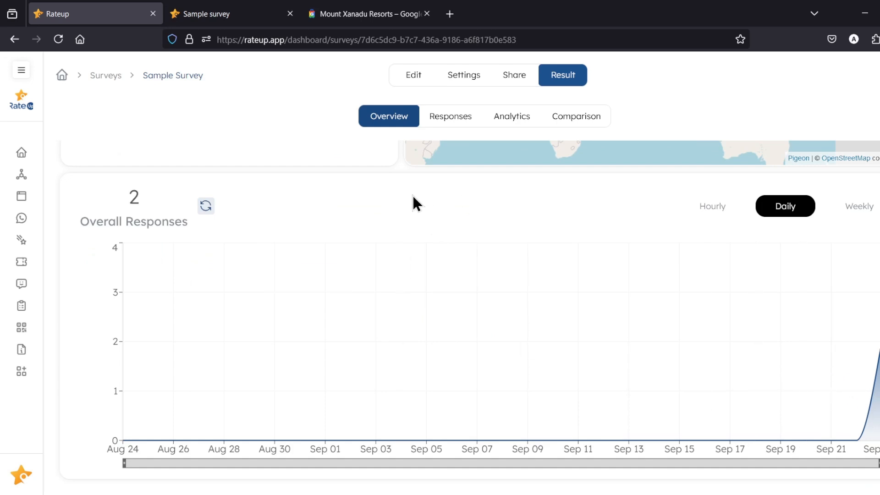
scroll(305, 187, "up", 5)
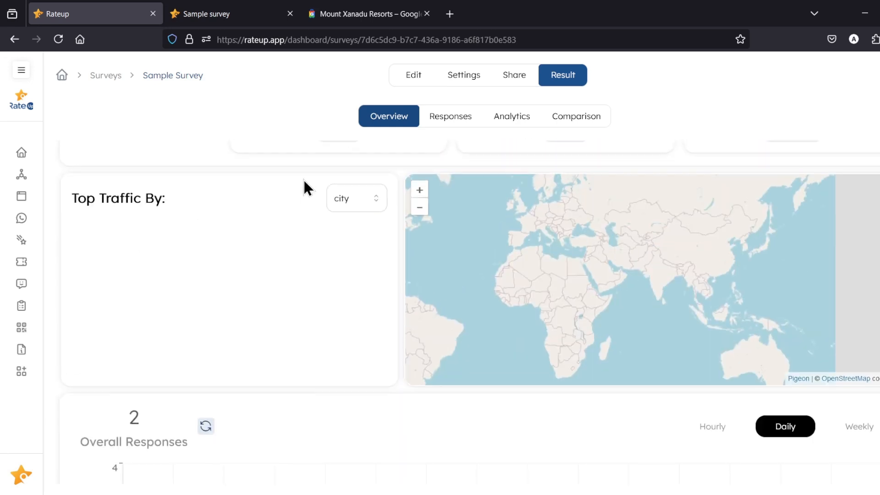
Step: Examine the individual survey responses, including the improvement answer, and the NPS and question-wise analytics
left_click(436, 124)
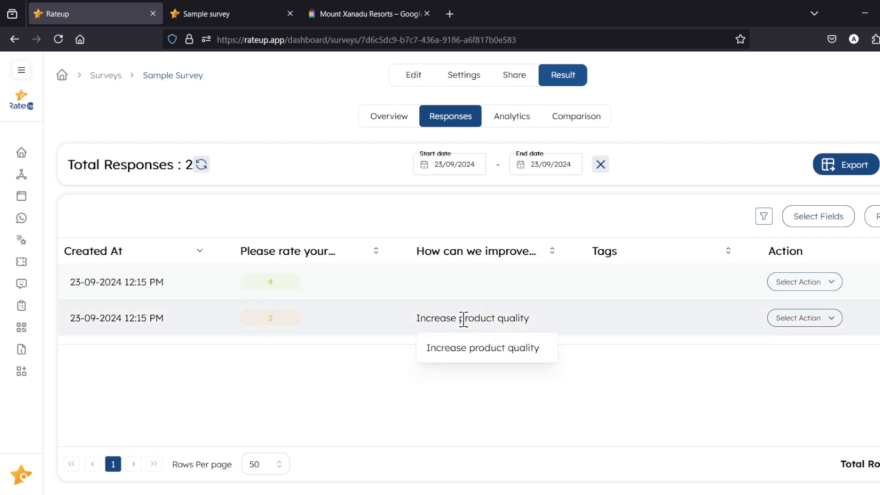
left_click_drag(414, 318, 549, 324)
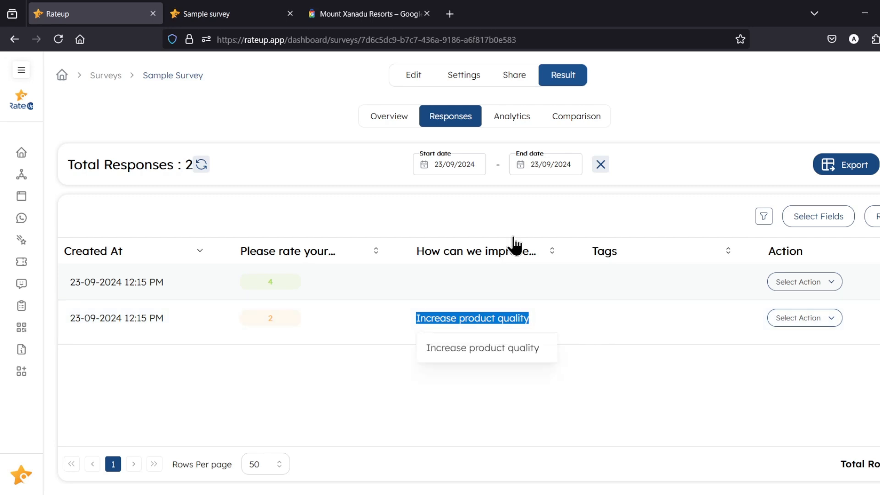
left_click(508, 120)
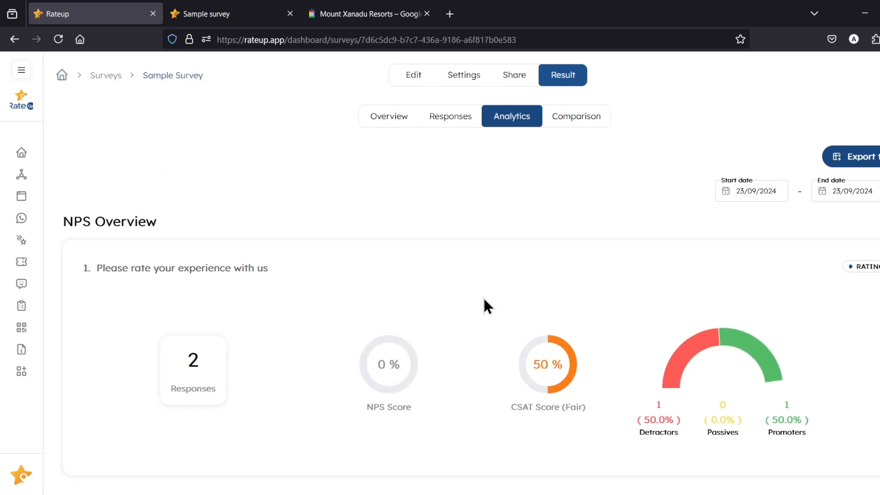
scroll(496, 398, "down", 2)
scroll(496, 398, "down", 5)
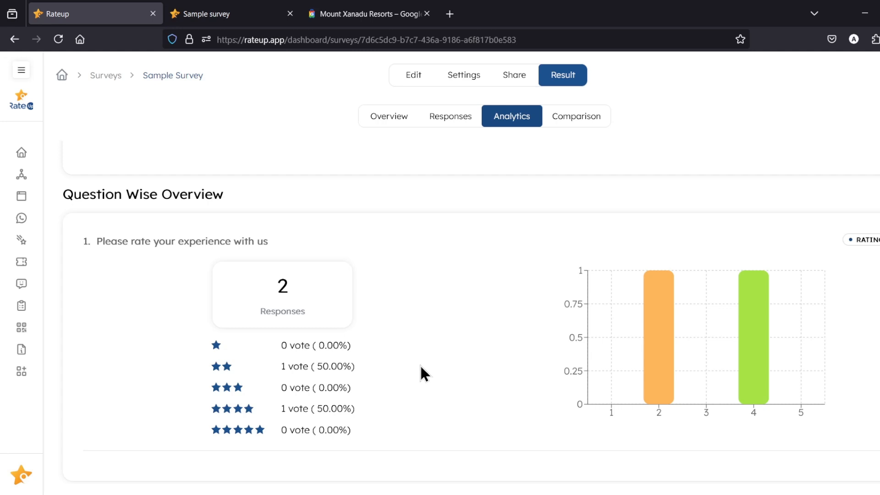
scroll(420, 365, "up", 6)
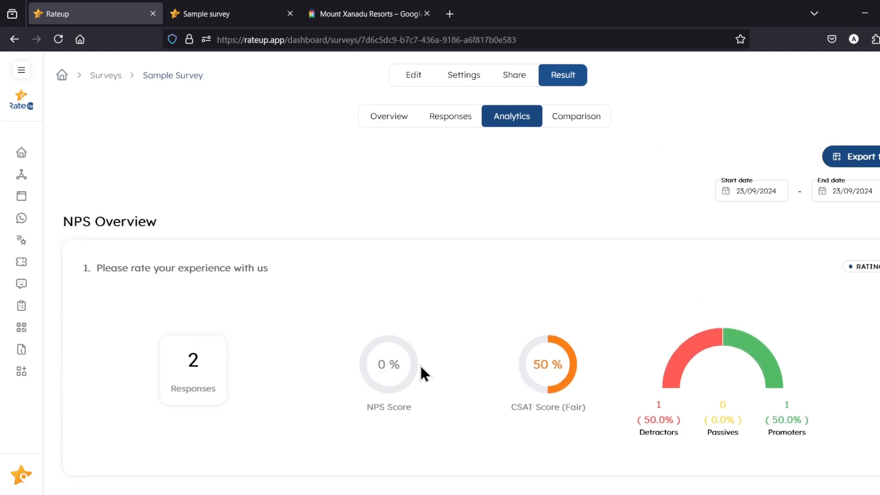